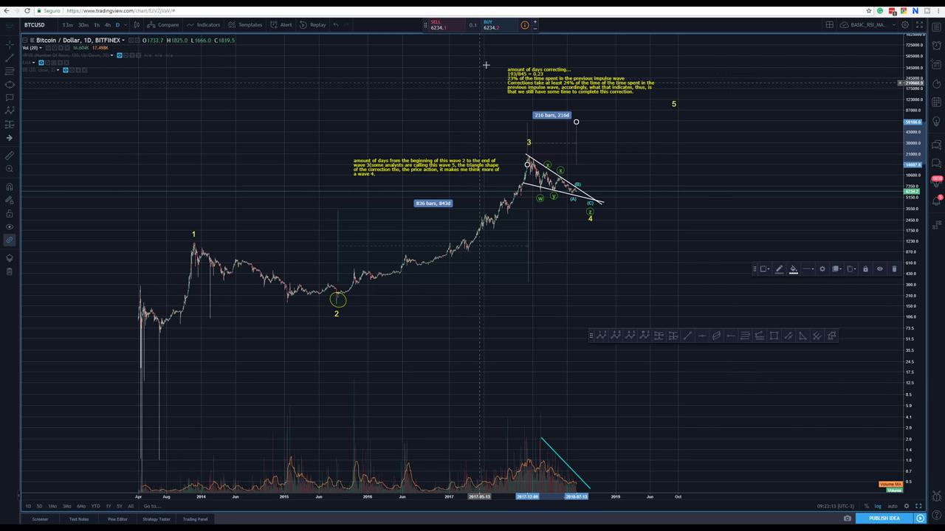
Step: Switch from the daily chart to the hourly Bitstamp BTCUSD layout and pan through the May price action
drag(449, 91, 248, 83)
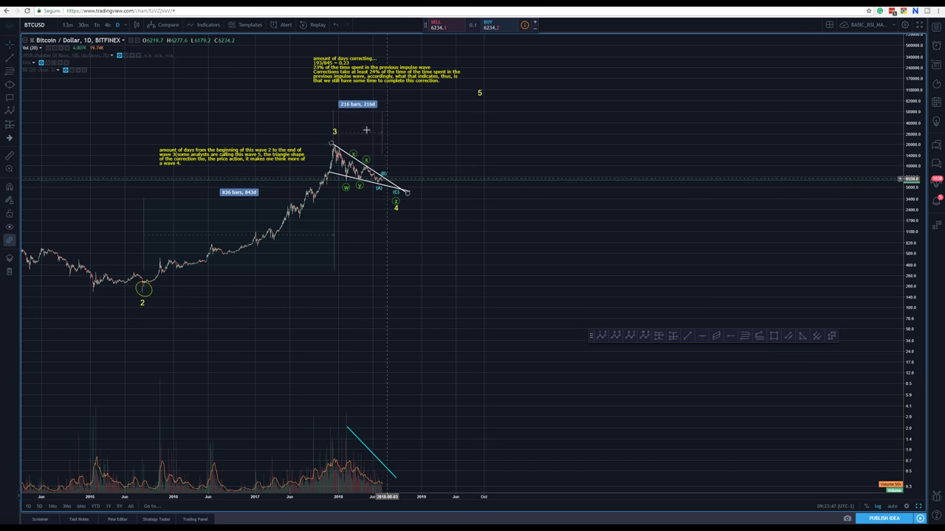
key(ctrl+Tab)
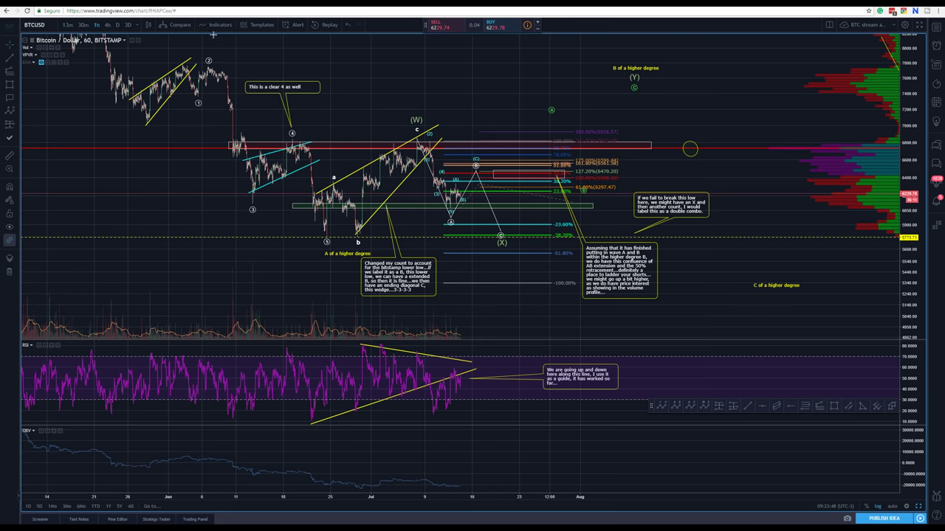
drag(371, 74, 628, 214)
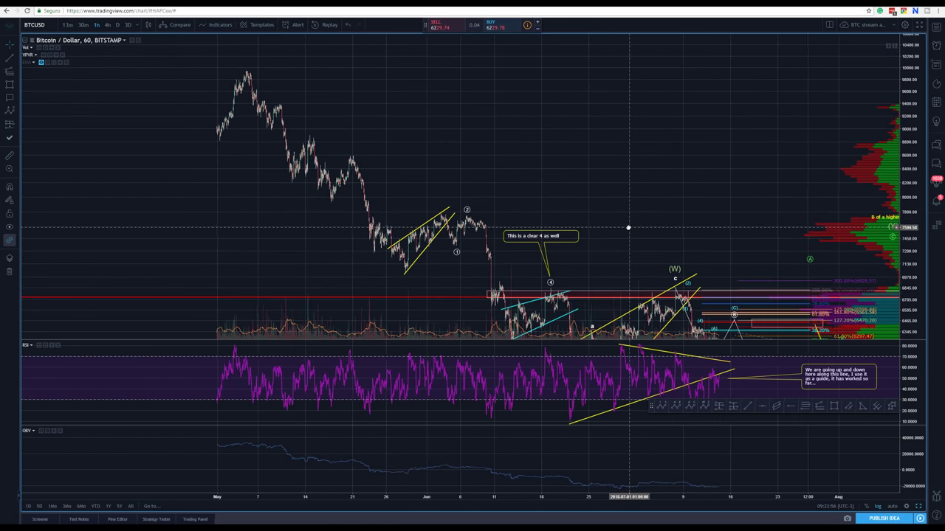
drag(461, 110, 404, 275)
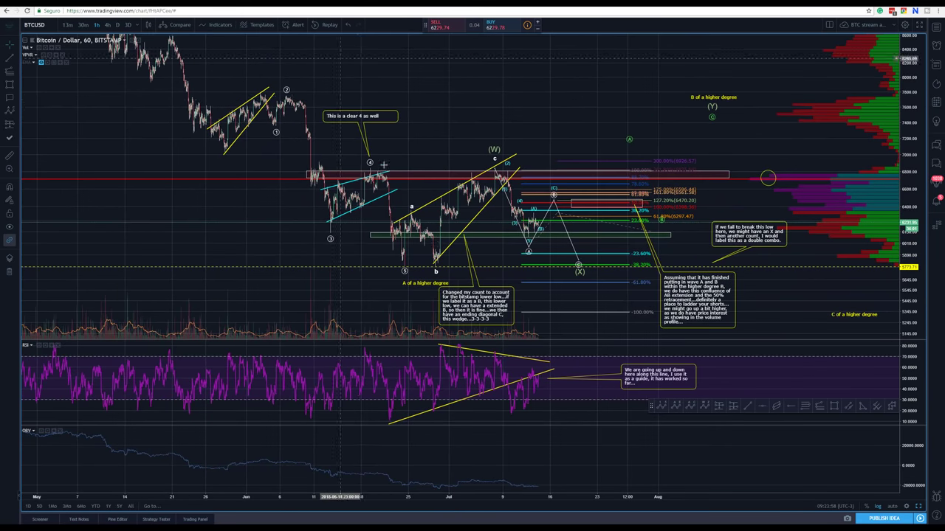
drag(122, 124, 268, 228)
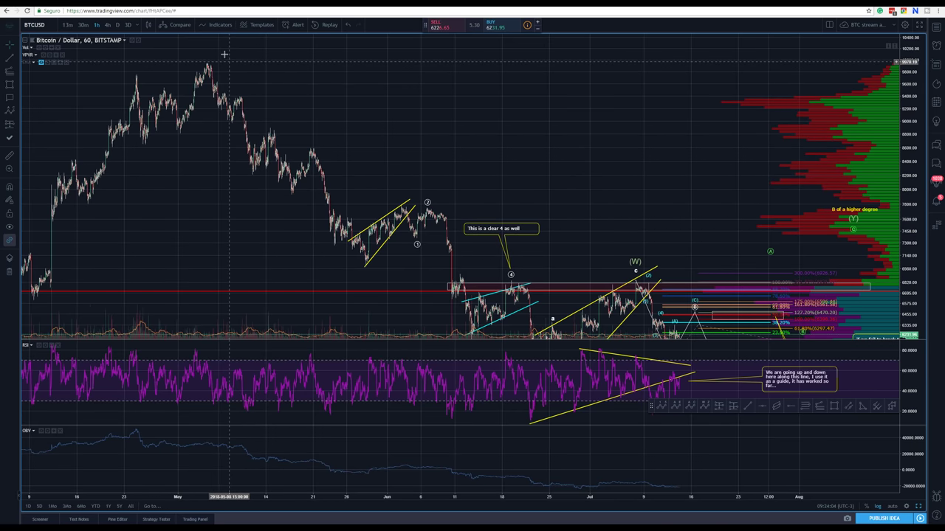
drag(271, 226, 140, 221)
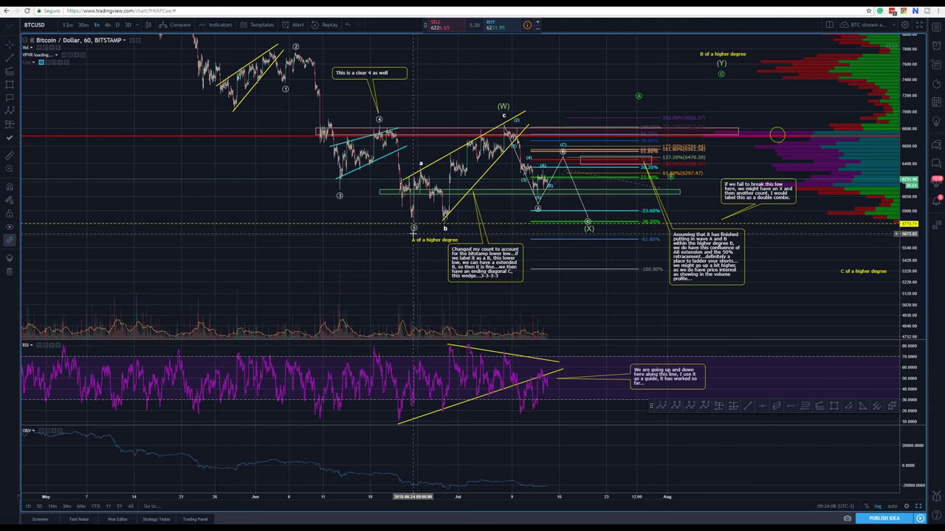
Step: Select the 'A of a higher degree' note and pan over the May decline to recenter the wave count
click(423, 241)
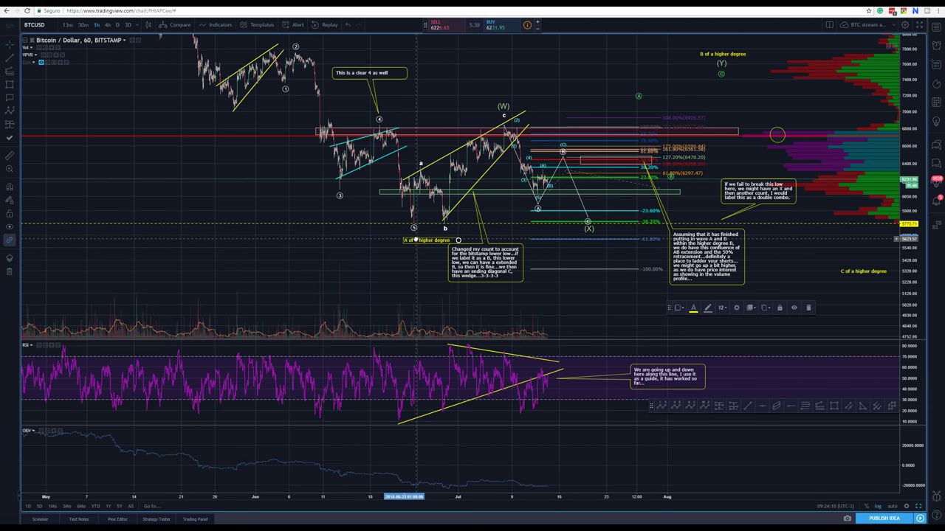
drag(221, 165, 275, 224)
drag(213, 141, 246, 209)
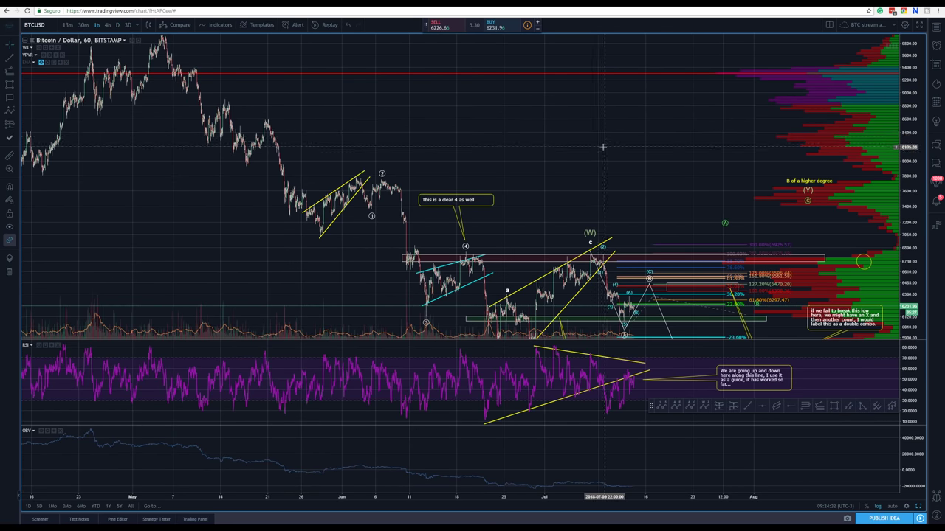
drag(480, 44, 476, 44)
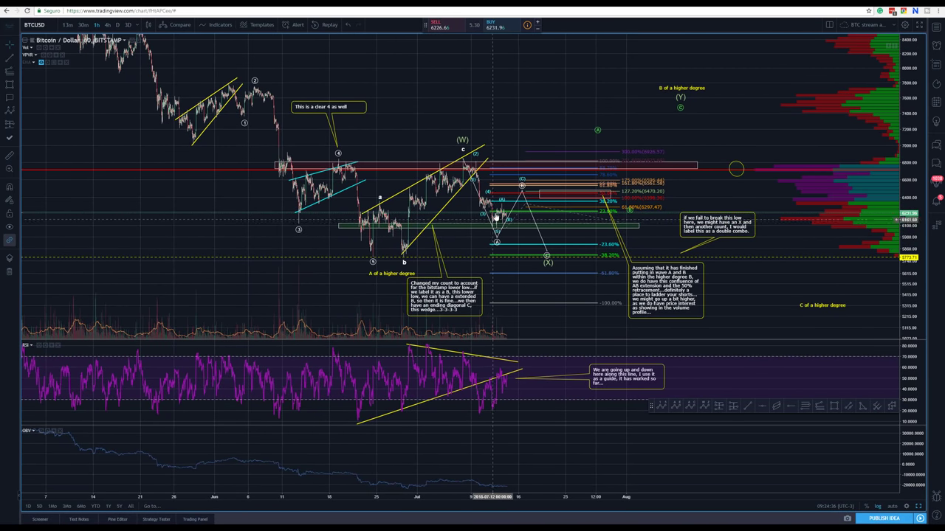
drag(425, 60, 472, 146)
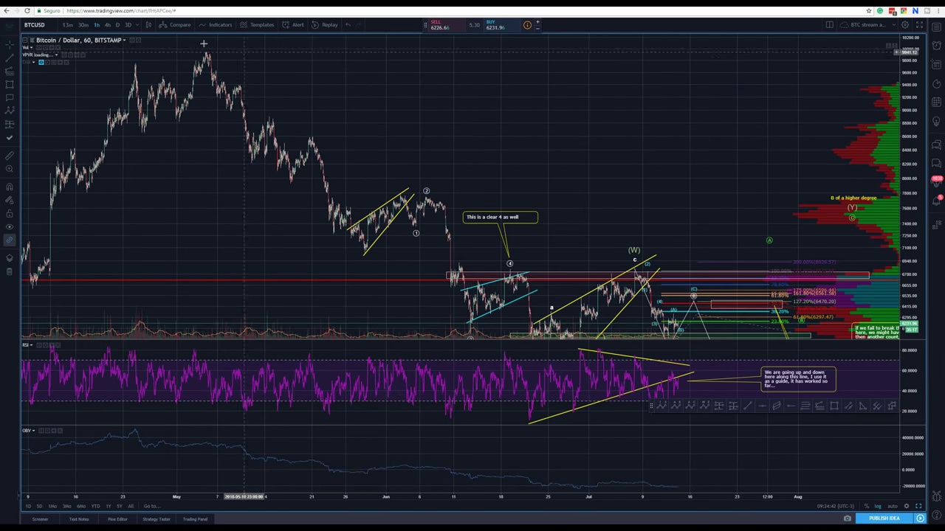
drag(236, 62, 199, 34)
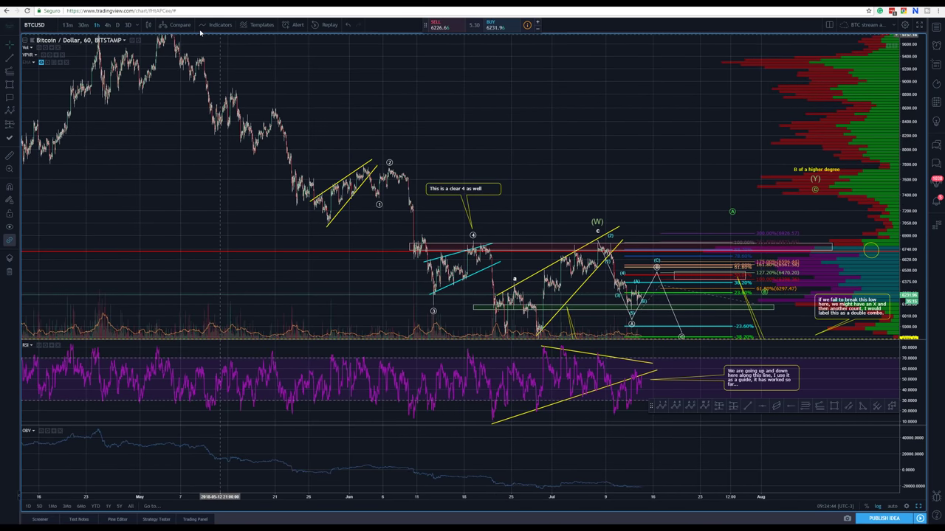
drag(532, 303, 400, 252)
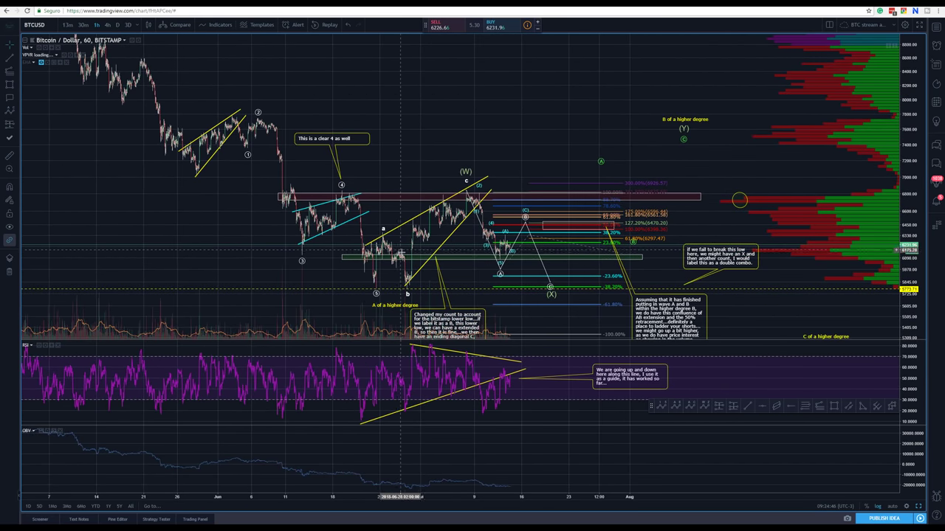
mouse_move(669, 110)
mouse_down()
mouse_move(610, 114)
mouse_move(657, 117)
mouse_up()
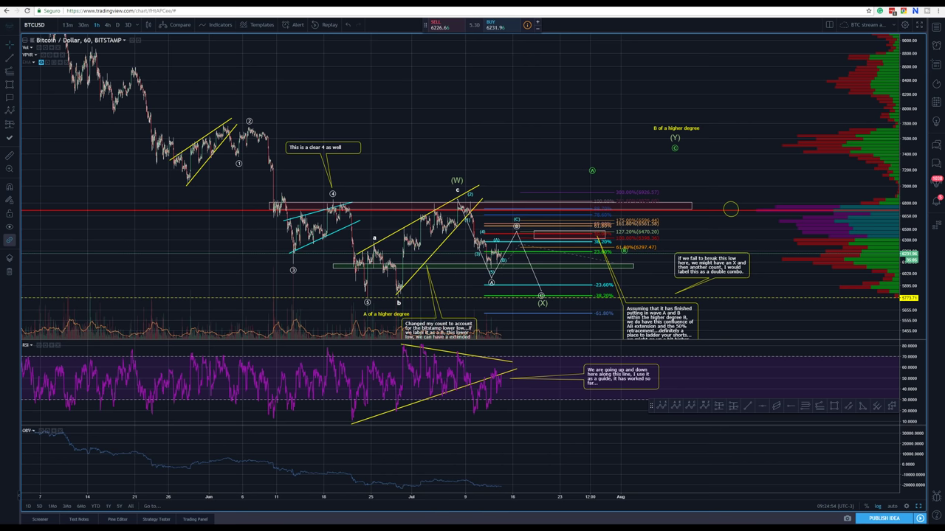
Step: Return to the daily Bitfinex BTCUSD layout with Ctrl+Tab
key(ctrl+Tab)
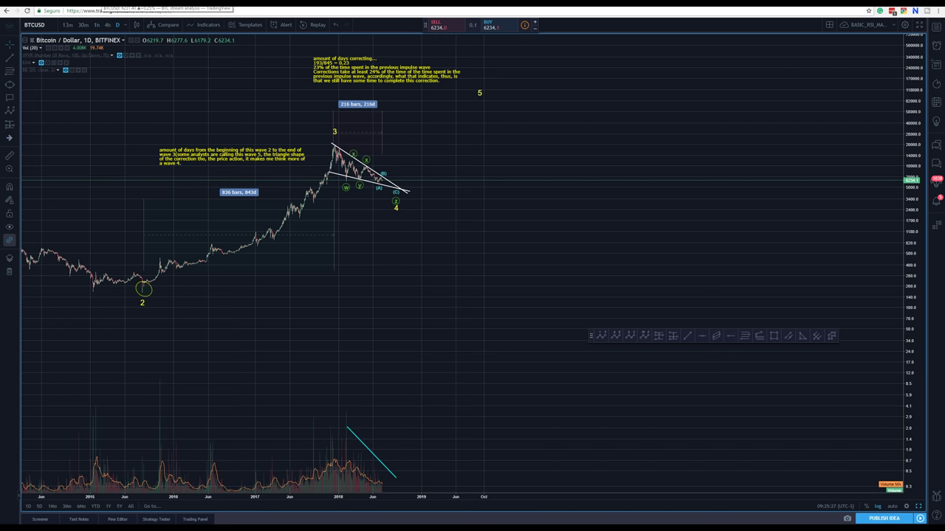
Step: Pan the hourly Bitstamp chart until the May high near 10000 is in view
drag(468, 89, 161, 54)
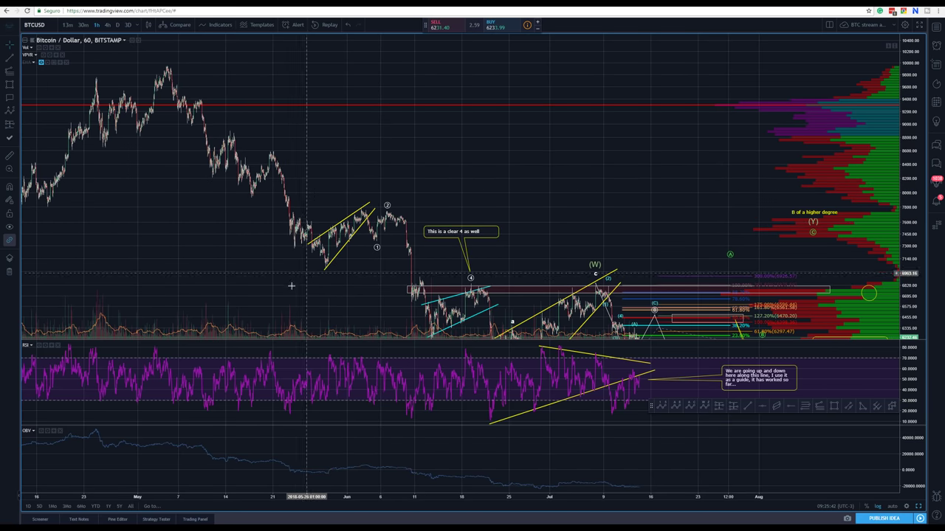
mouse_move(495, 149)
mouse_down()
mouse_move(462, 210)
mouse_move(447, 269)
mouse_up()
mouse_move(251, 210)
mouse_down()
mouse_move(320, 266)
mouse_move(355, 316)
mouse_move(320, 268)
mouse_move(302, 185)
mouse_move(317, 221)
mouse_move(217, 211)
mouse_move(321, 148)
mouse_up()
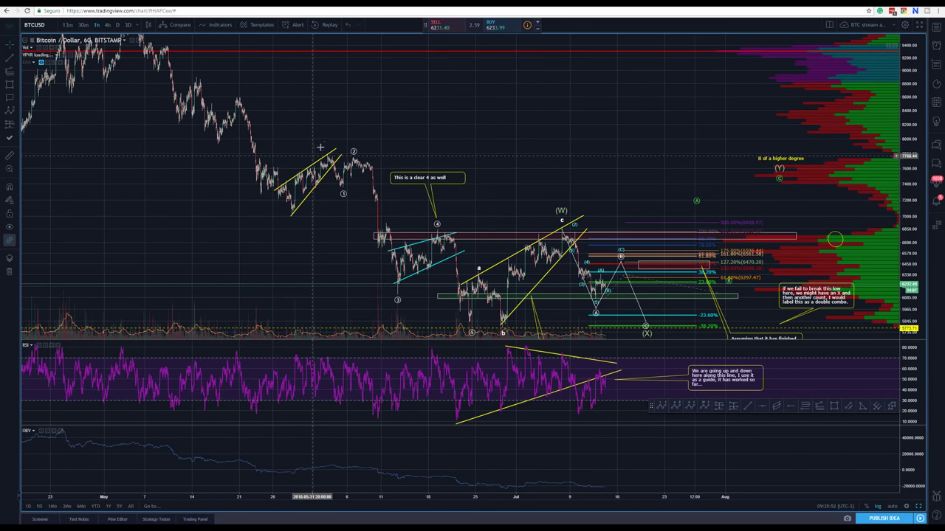
drag(421, 121, 494, 200)
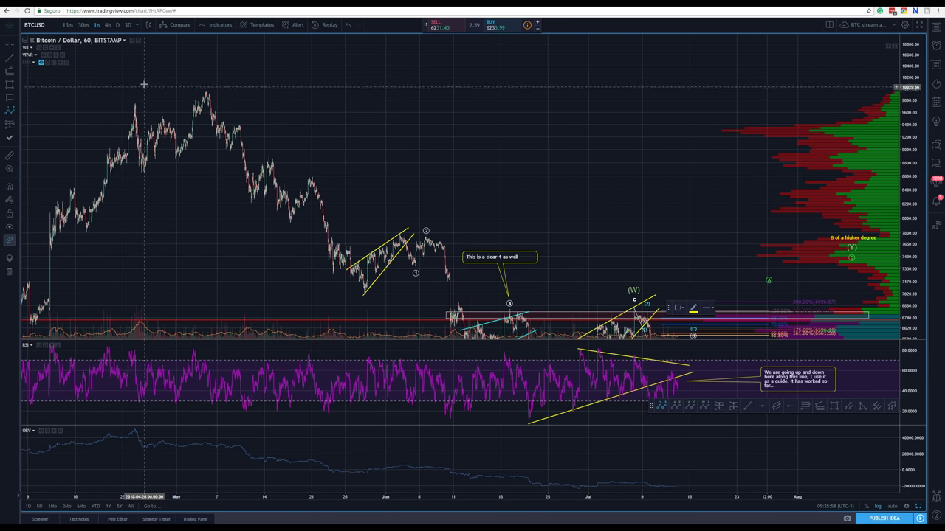
Step: Draw a five-wave impulse from the 10000 May peak, ending wave v at the late-June low
click(203, 84)
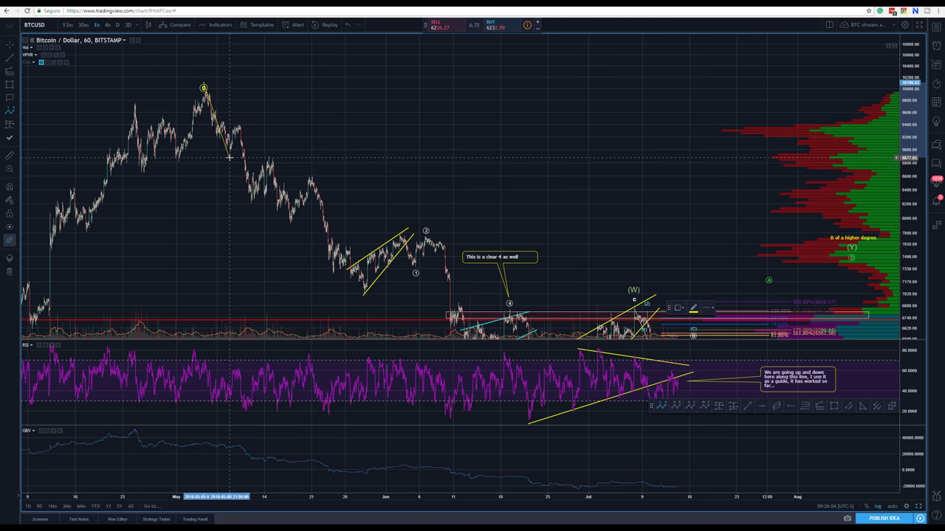
click(237, 118)
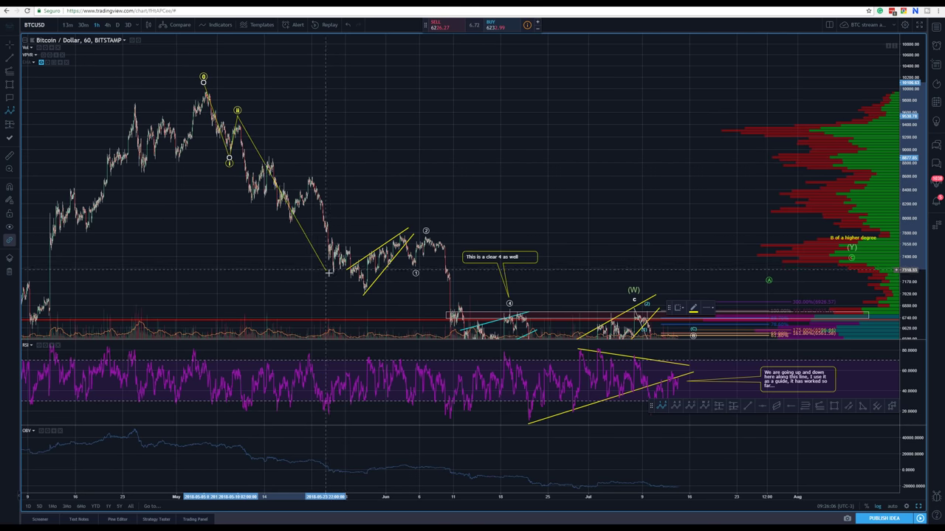
click(361, 302)
click(407, 221)
click(429, 294)
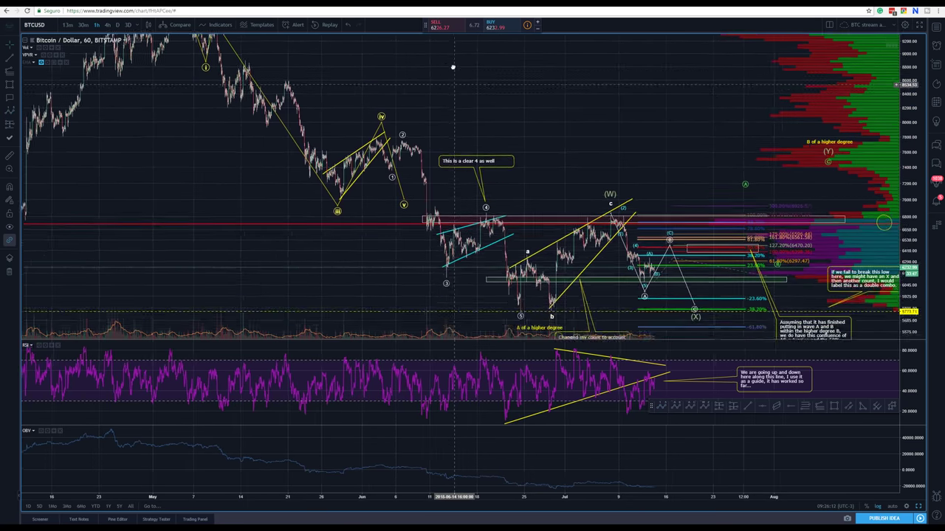
drag(392, 157, 506, 266)
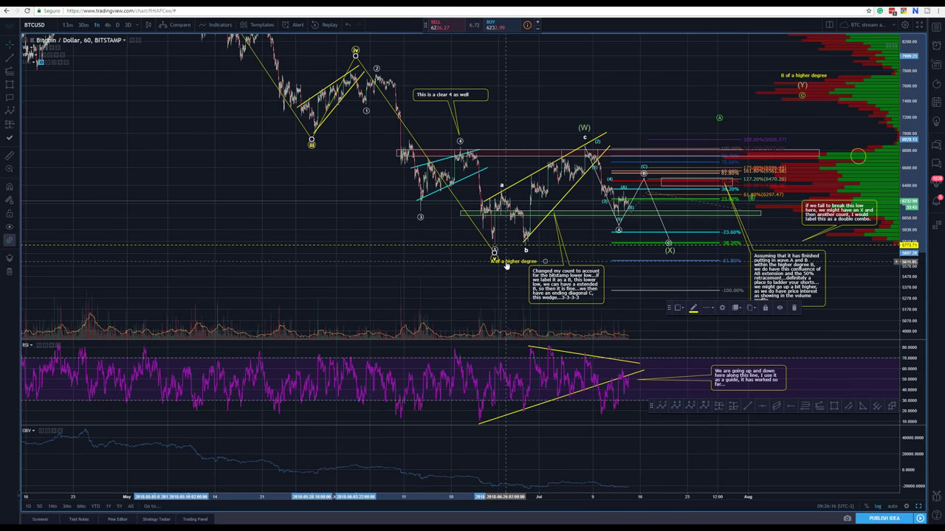
Step: Set the impulse wave drawing's degree to Minuette
right_click(506, 267)
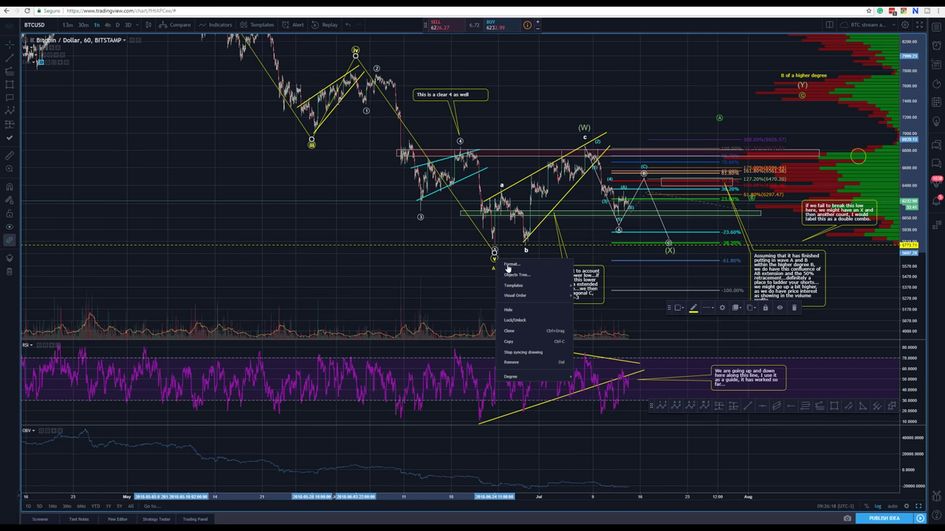
click(509, 264)
click(464, 252)
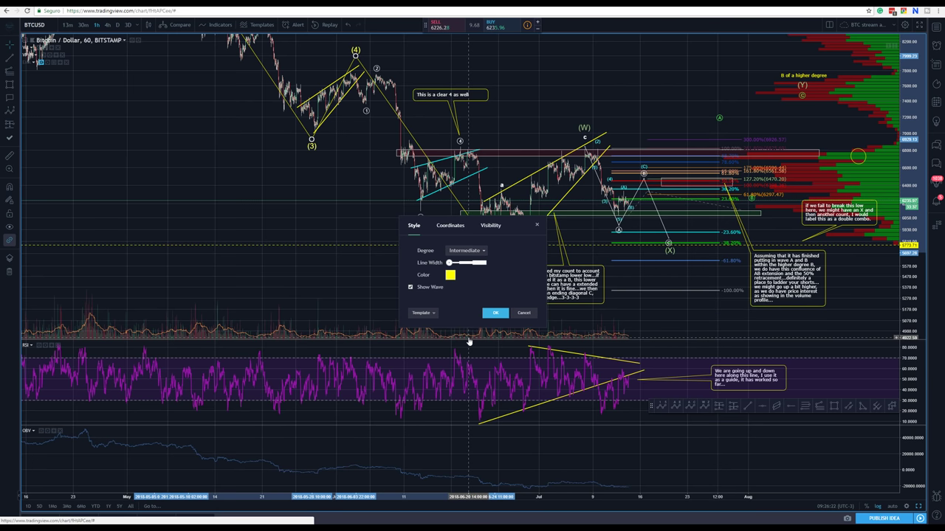
click(476, 252)
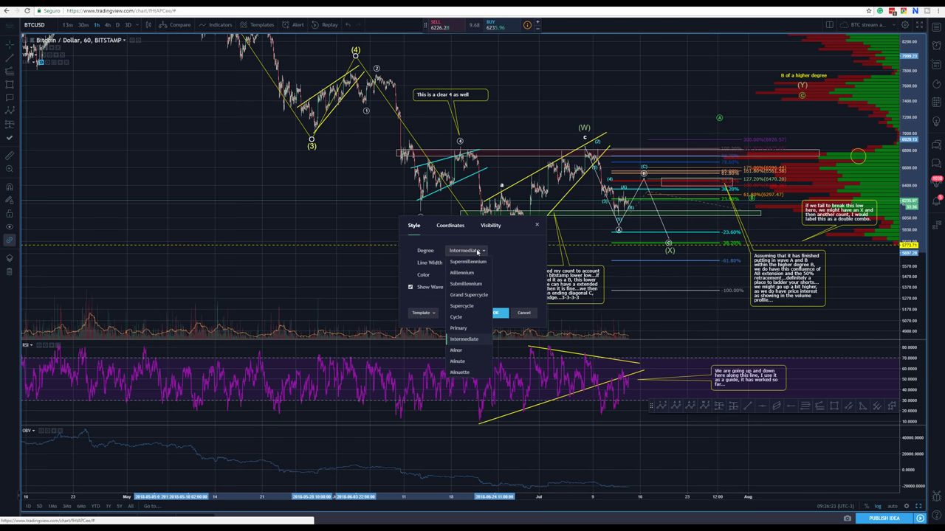
click(464, 372)
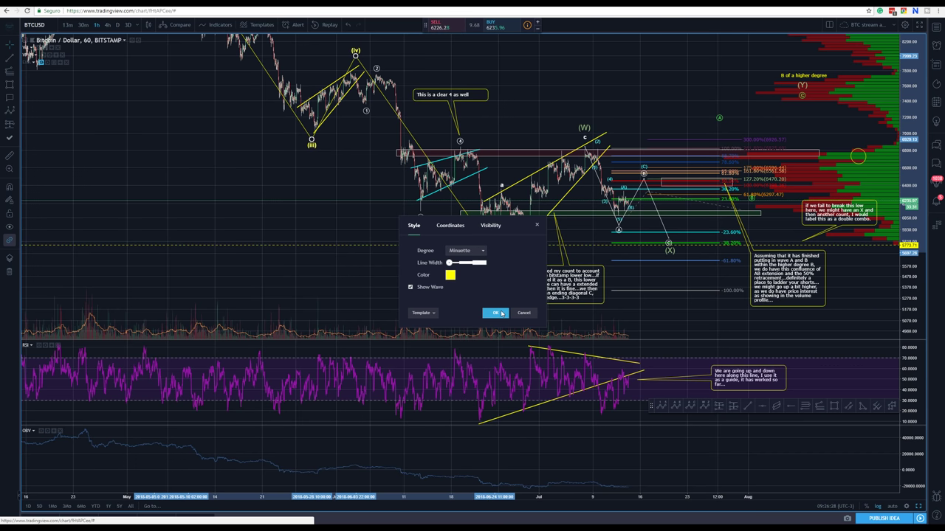
click(450, 275)
Step: Color the wave count cyan and hide its connecting lines, then deselect it
click(486, 299)
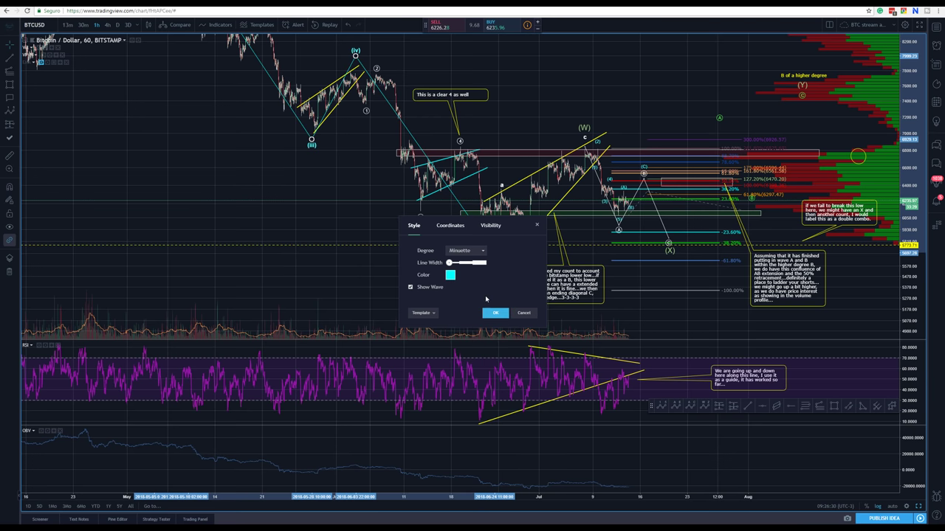
click(411, 287)
click(496, 313)
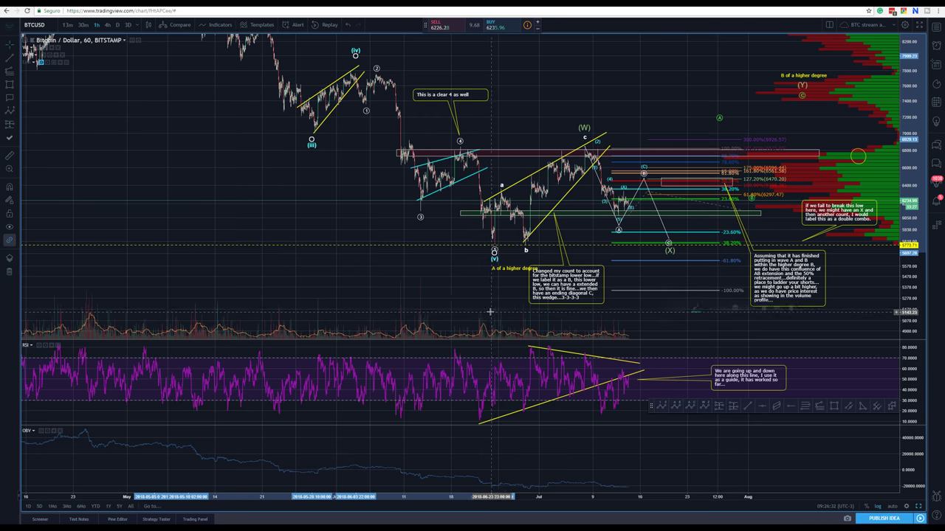
click(473, 265)
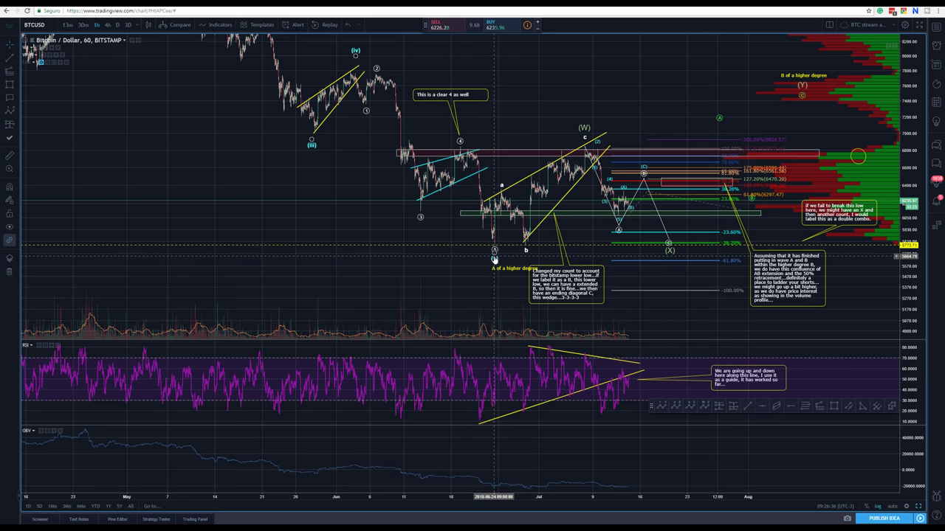
Step: Move the Minuette count's (iv) point onto the swing high and (v) onto the late-June low
click(494, 257)
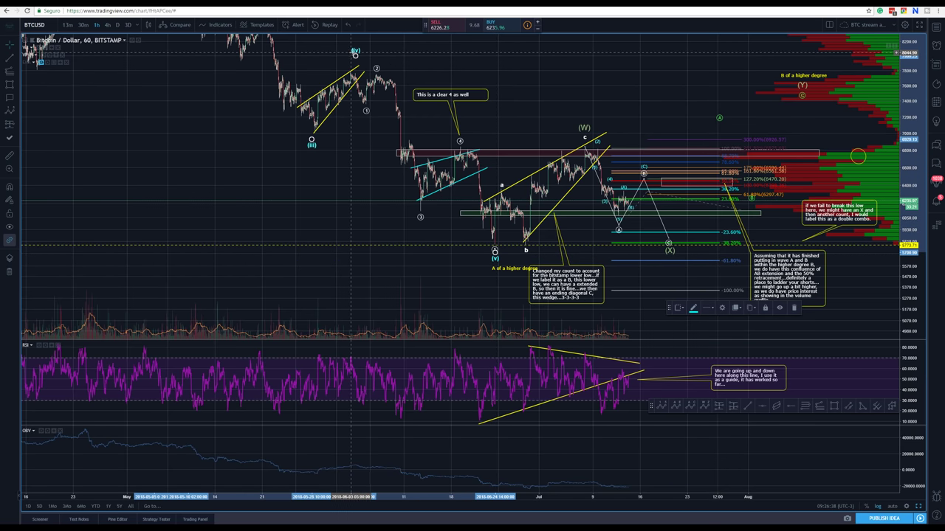
drag(355, 56, 349, 62)
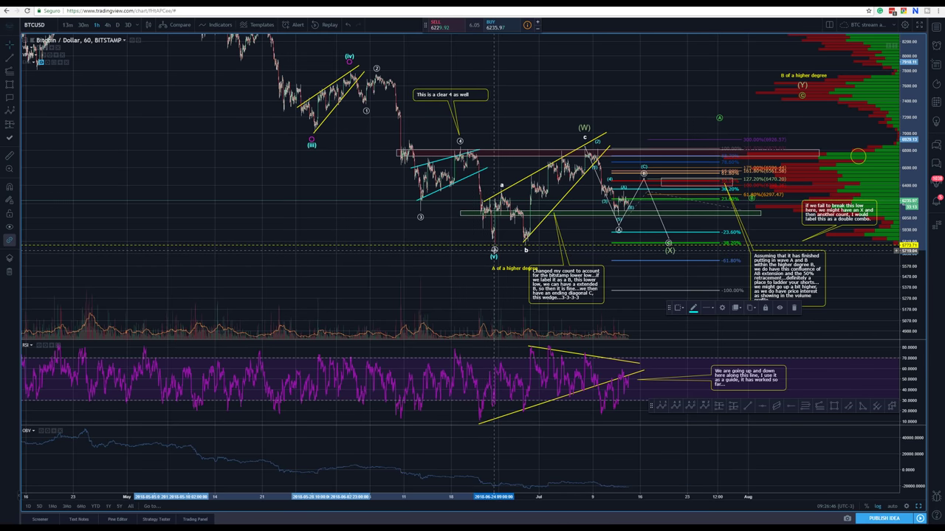
drag(494, 250, 293, 231)
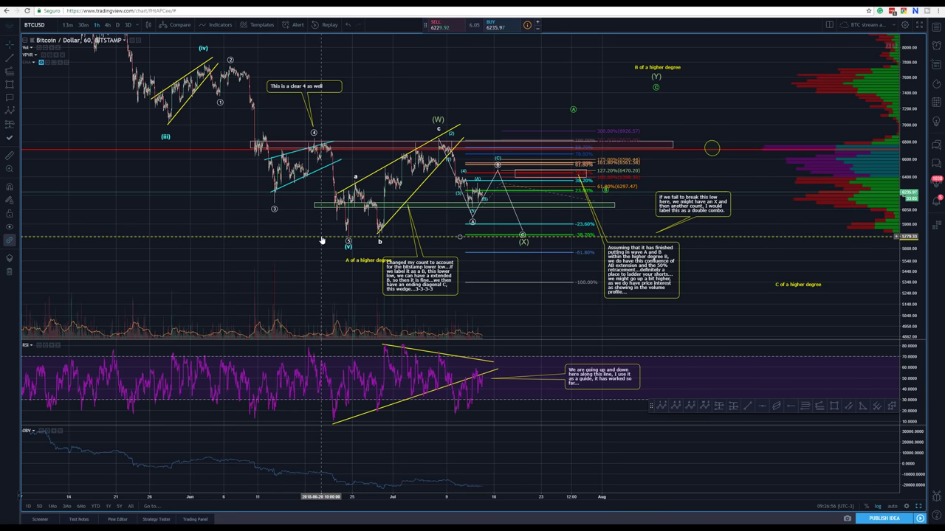
click(347, 236)
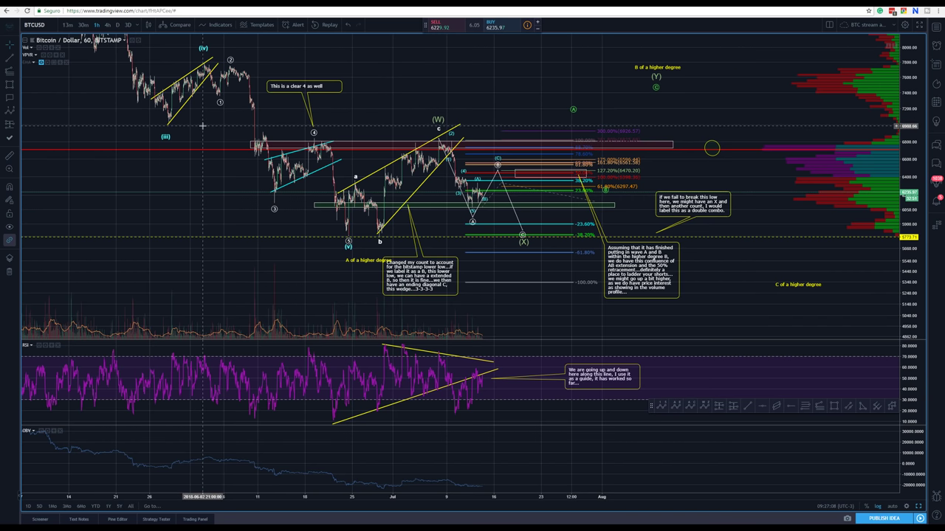
mouse_move(209, 128)
mouse_down()
mouse_move(229, 137)
mouse_move(212, 136)
mouse_up()
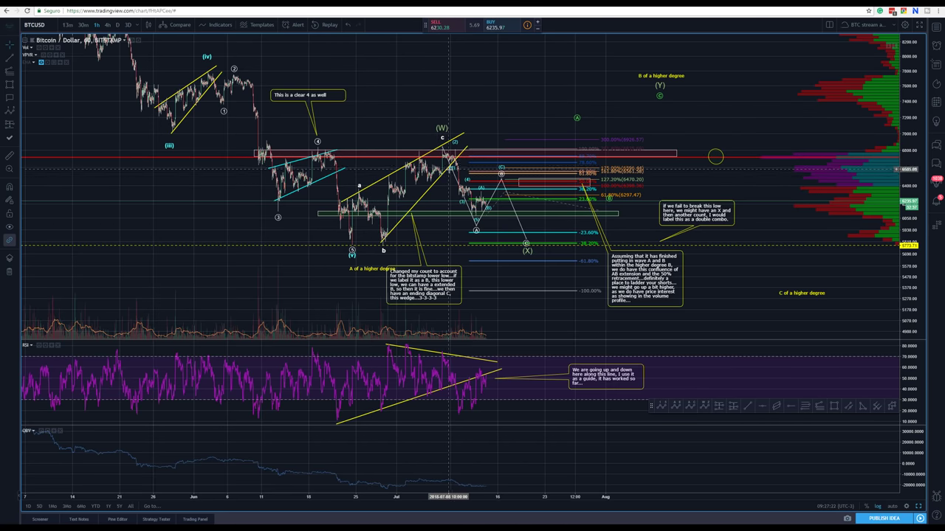
Step: Pan back through the April-to-July price history and return to the July drawings
drag(83, 105, 188, 132)
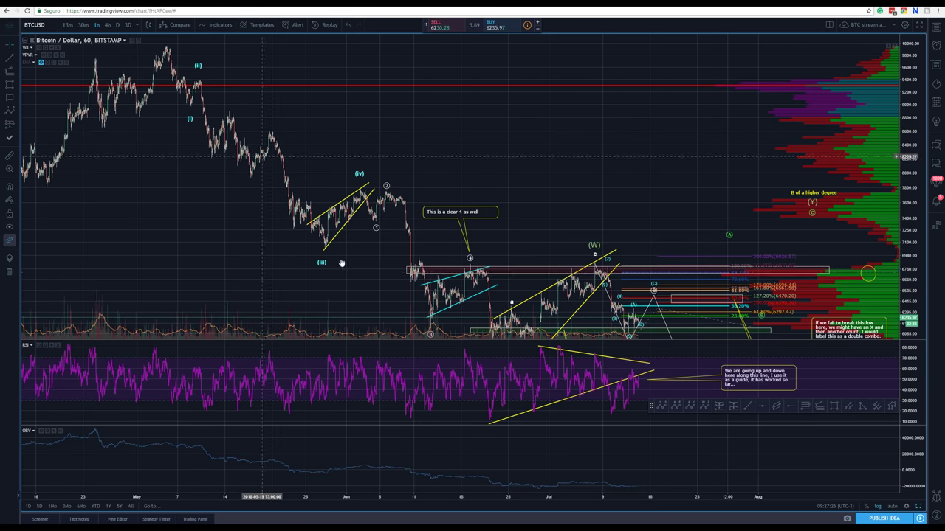
drag(372, 166, 324, 118)
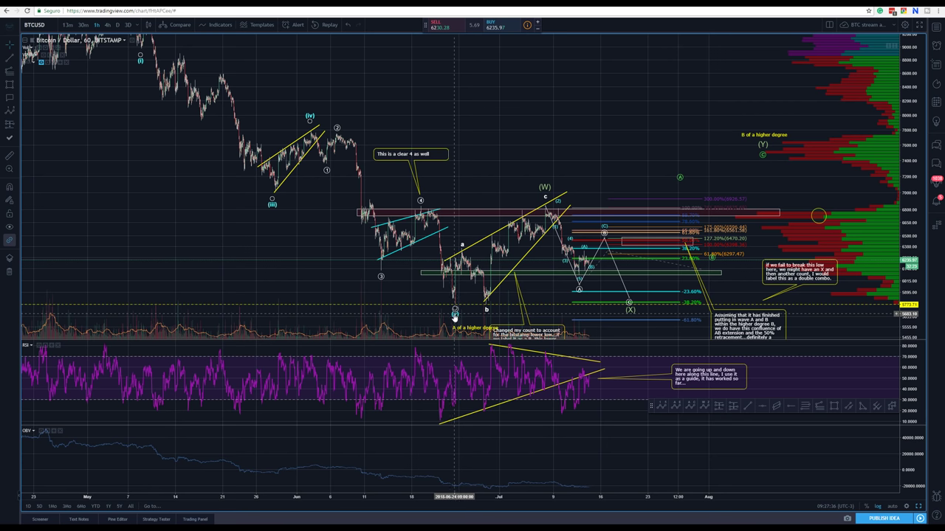
drag(158, 81, 270, 163)
drag(517, 166, 271, 236)
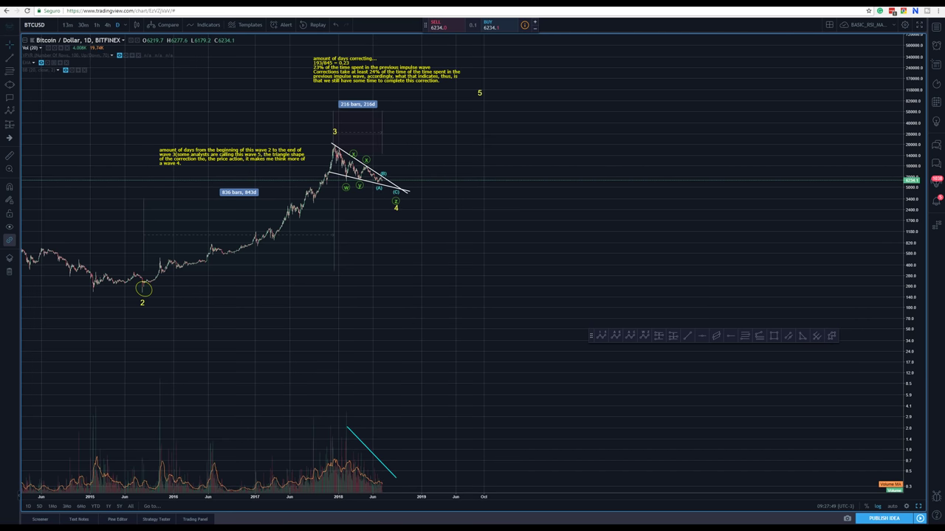
Step: Return to the hourly Bitstamp BTCUSD chart with Alt+Tab
key(alt+Tab)
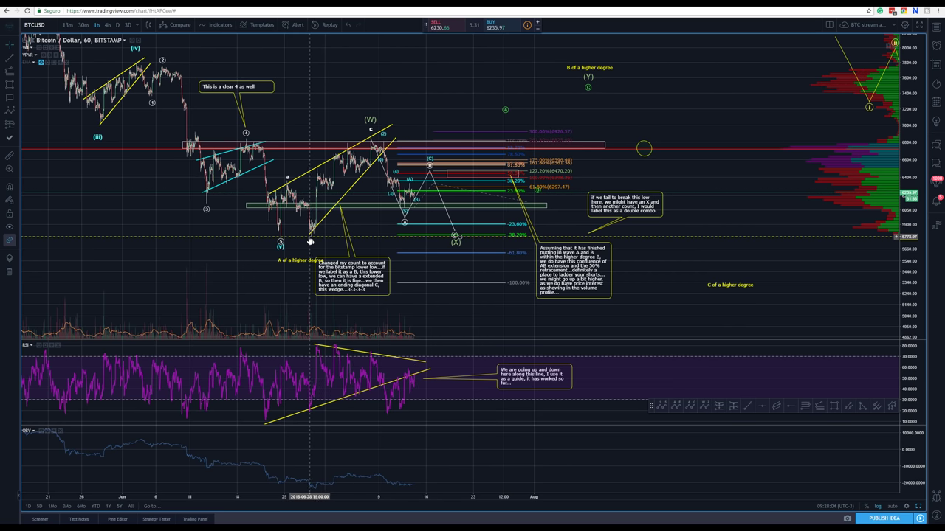
click(361, 145)
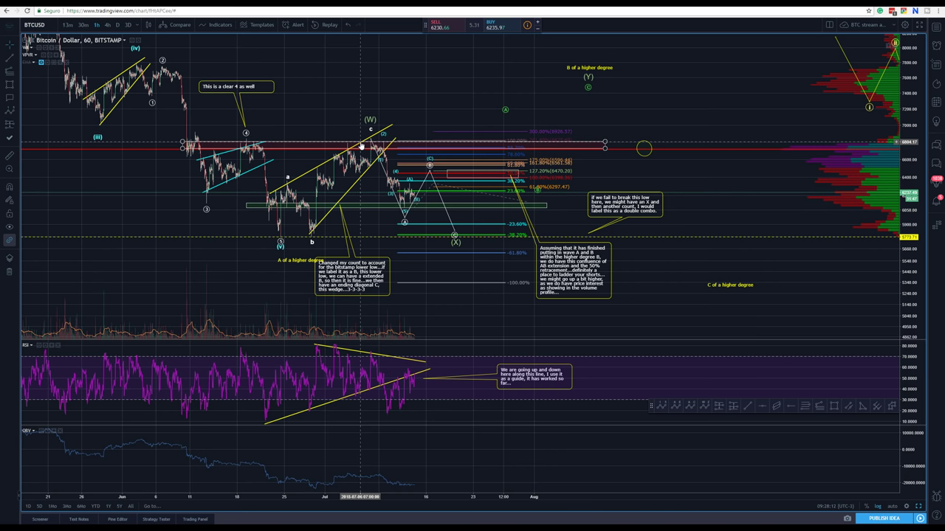
click(367, 169)
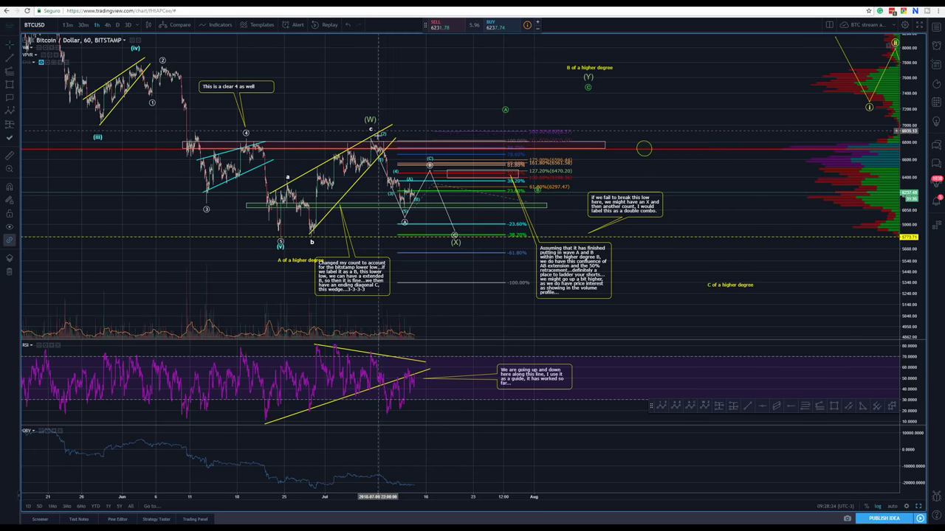
click(377, 141)
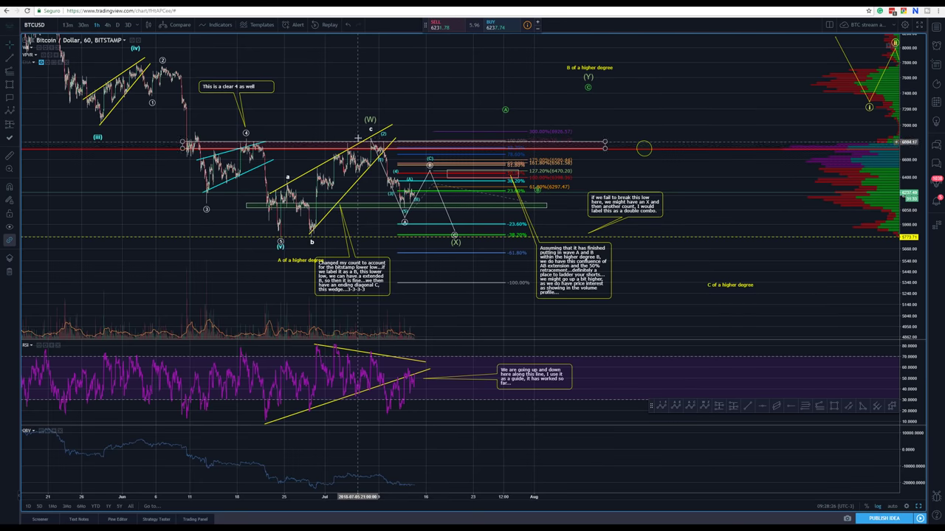
click(405, 222)
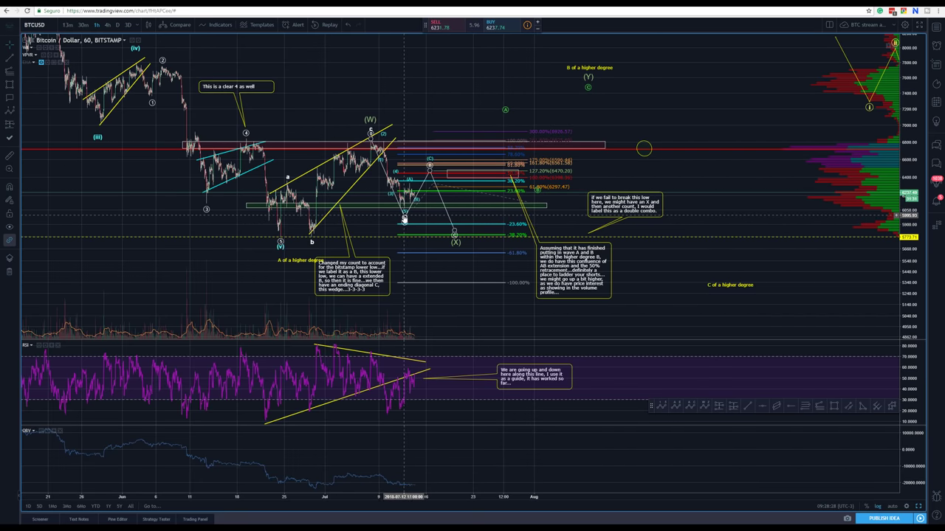
click(431, 163)
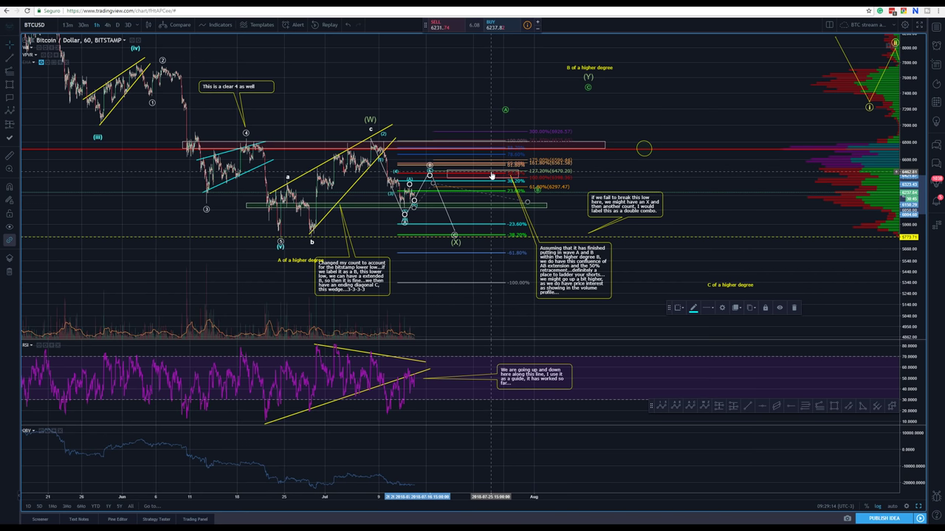
Step: Shift the zone rectangle right, restyle its border and background, and lower the wave A and B note
drag(490, 174, 520, 173)
double_click(519, 174)
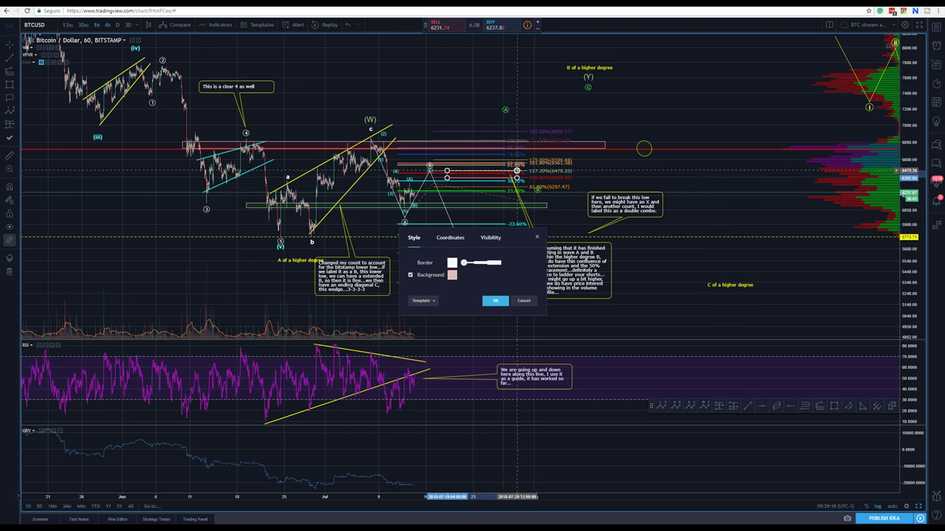
click(536, 237)
drag(557, 270, 568, 279)
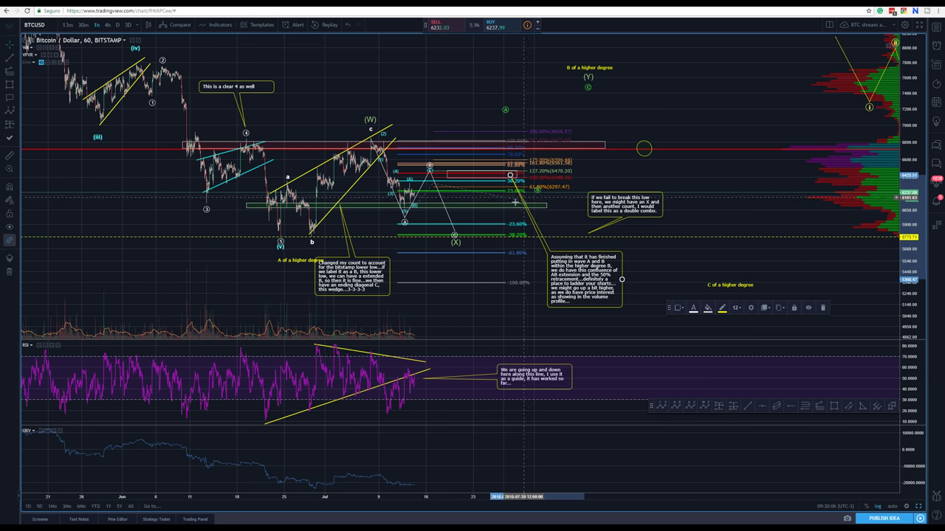
Step: Nudge the (X) point slightly lower and later, then pan the yellow five-wave projection into view
click(455, 236)
drag(455, 236, 457, 239)
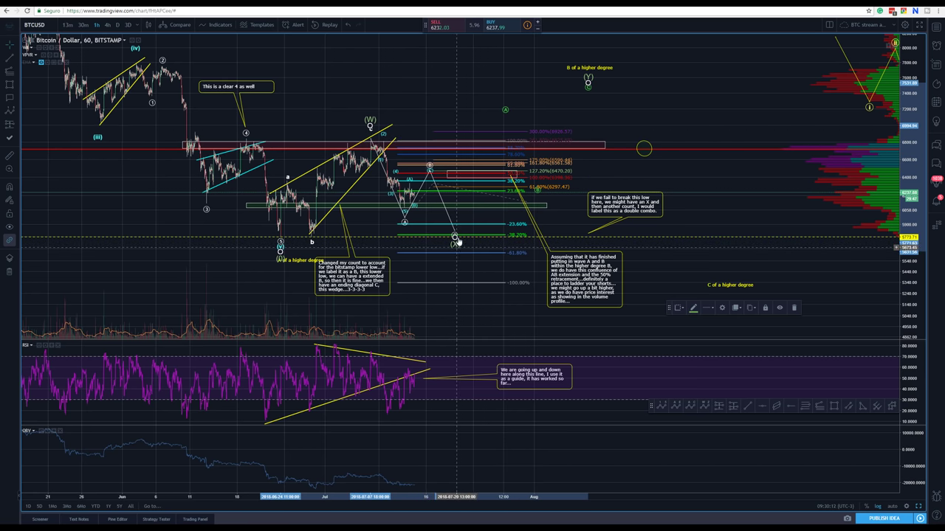
click(544, 220)
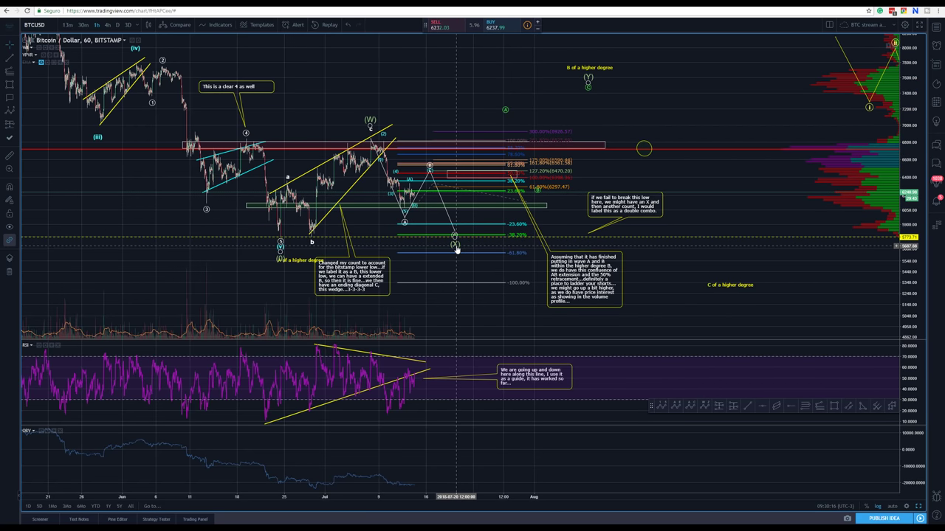
drag(730, 77, 631, 99)
mouse_move(789, 92)
mouse_down()
mouse_move(670, 161)
mouse_move(354, 169)
mouse_move(328, 201)
mouse_move(324, 129)
mouse_move(352, 91)
mouse_move(503, 132)
mouse_move(340, 225)
mouse_move(330, 215)
mouse_move(335, 245)
mouse_move(507, 253)
mouse_move(585, 137)
mouse_up()
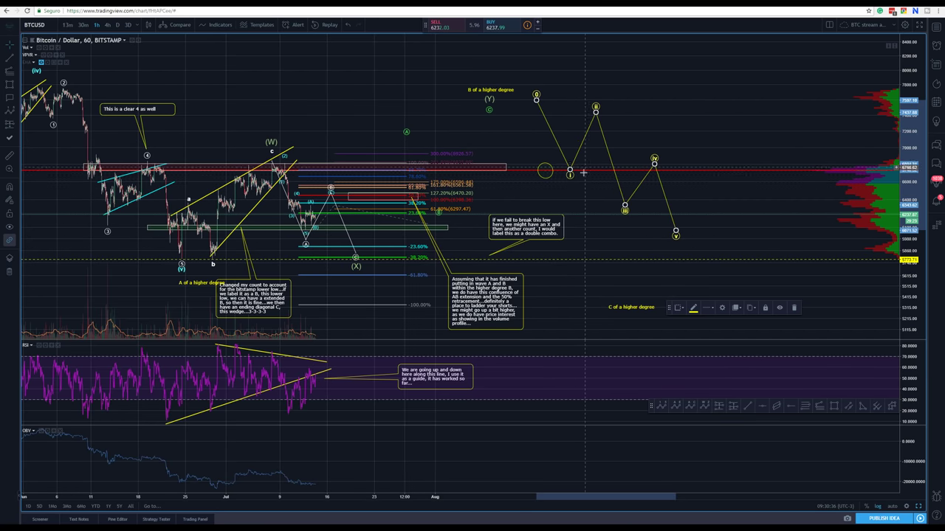
Step: Reposition the yellow wave's (ii) point lower and later and its (i) point slightly later
drag(596, 111, 605, 117)
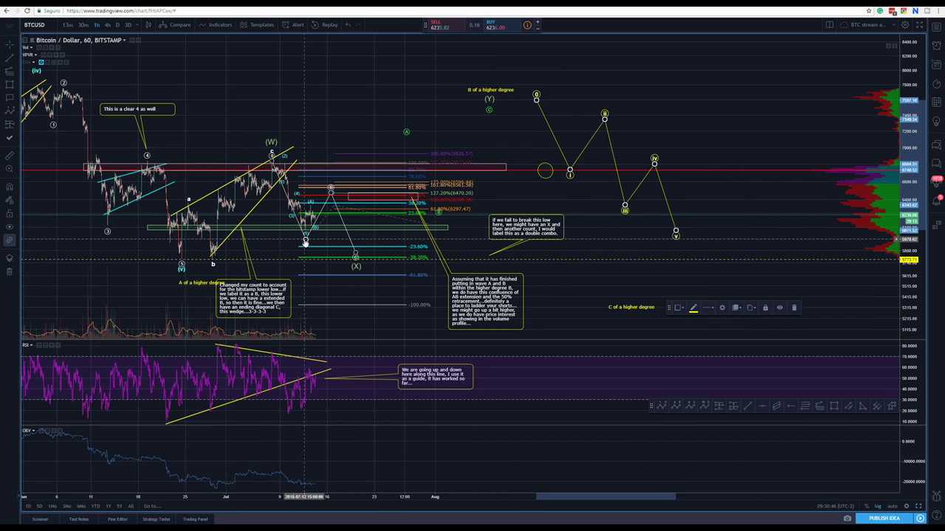
drag(570, 172, 577, 171)
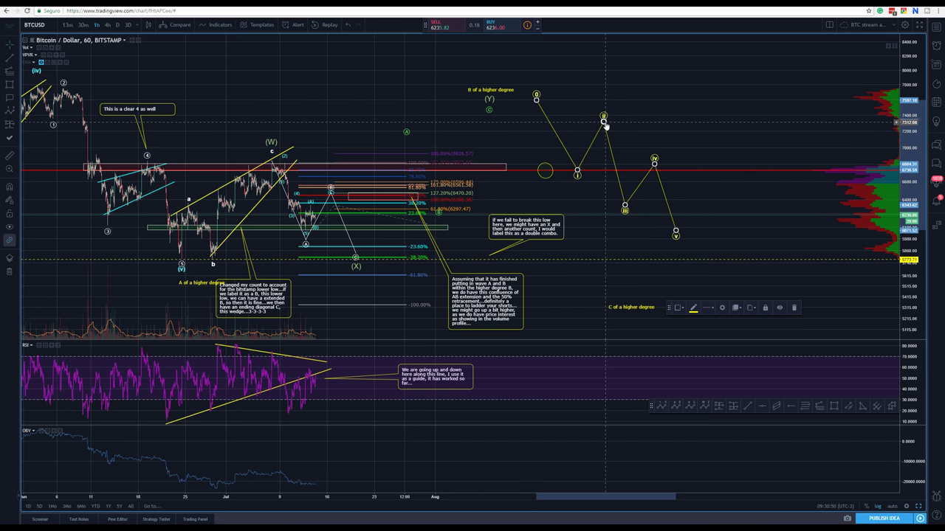
drag(606, 120, 602, 115)
Step: Trial-place the yellow wave at the latest prices, then return it up and to the right
drag(610, 150, 341, 206)
double_click(341, 206)
click(347, 206)
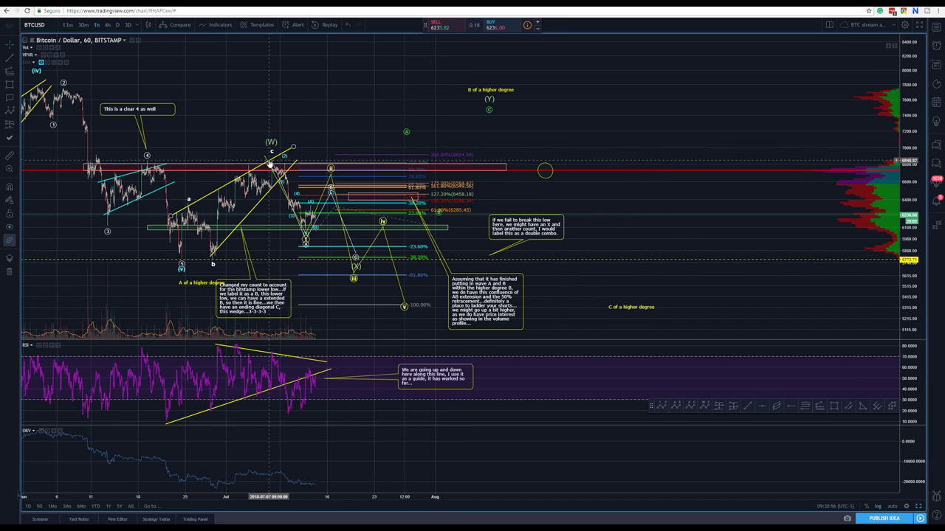
mouse_move(272, 161)
mouse_down()
mouse_move(334, 106)
mouse_move(470, 85)
mouse_move(541, 109)
mouse_up()
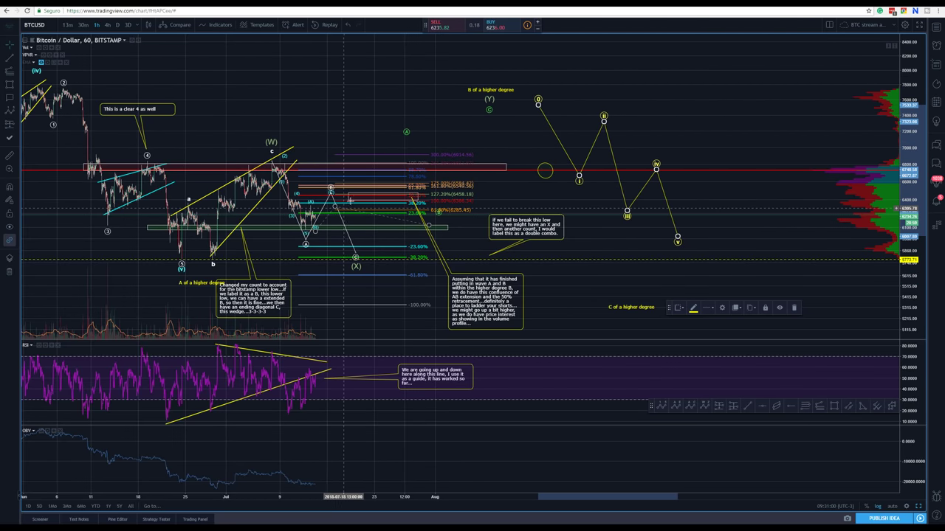